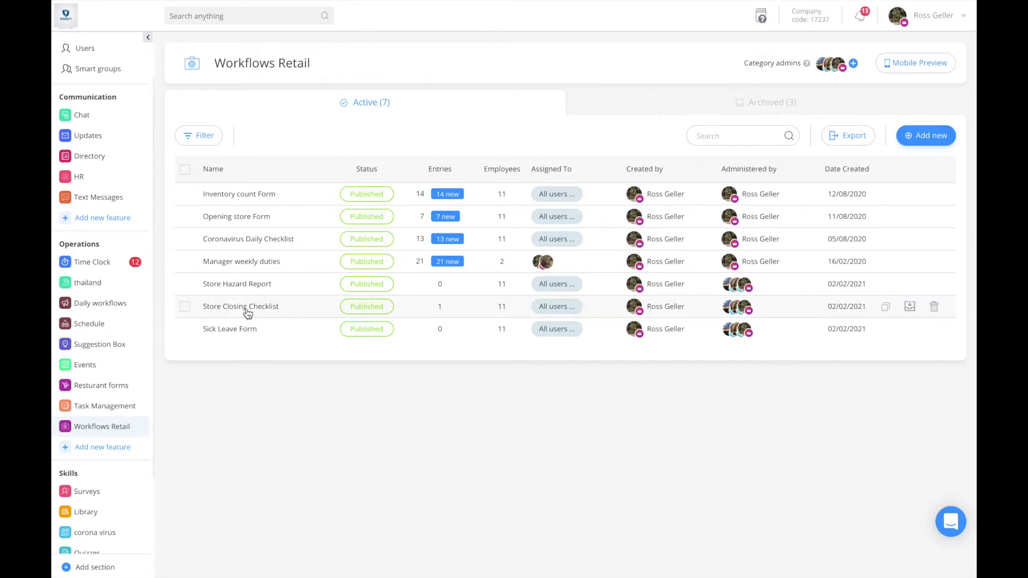
Open the Store Closing Checklist workflow and check the start-date choices for its activity period.
click(247, 310)
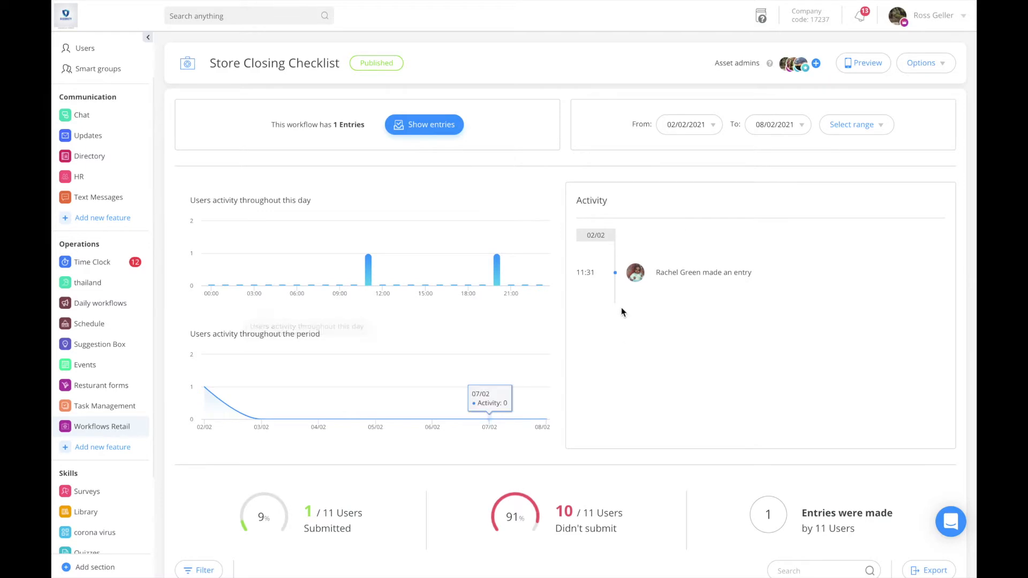
click(717, 132)
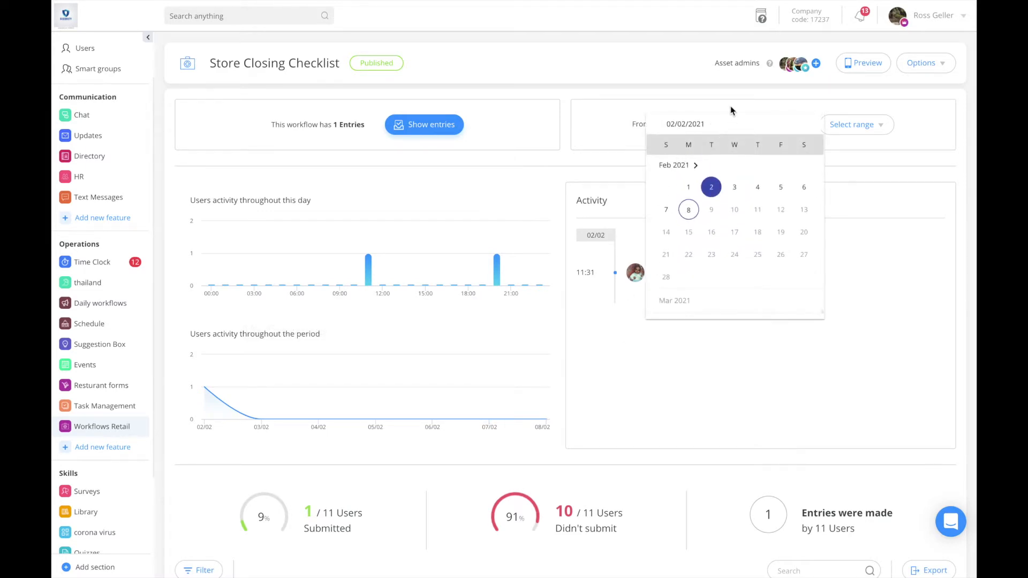
click(732, 108)
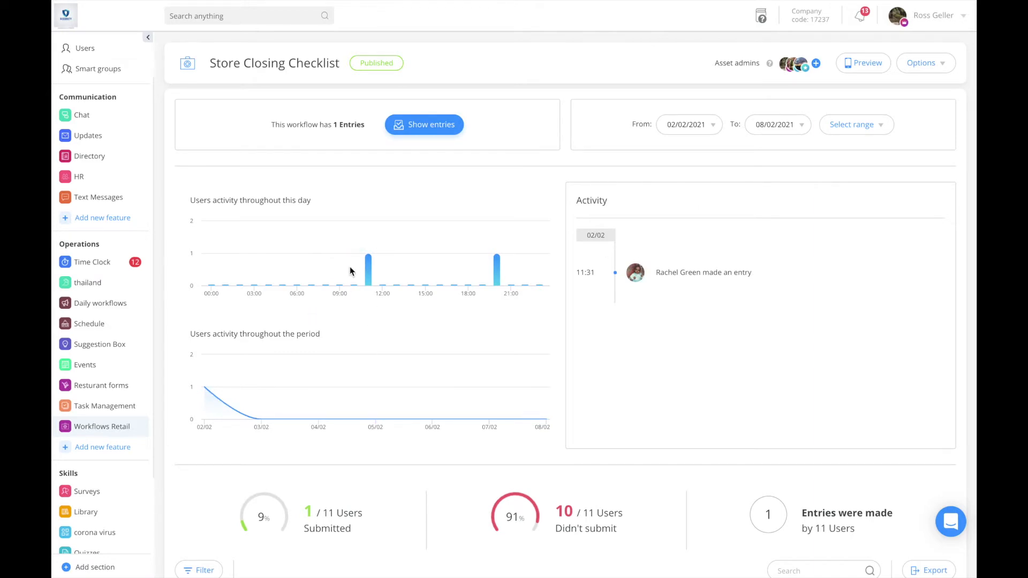
Select the second and third employees in the submissions table, view a bulk action for them, and close it.
scroll(351, 272, down, 5)
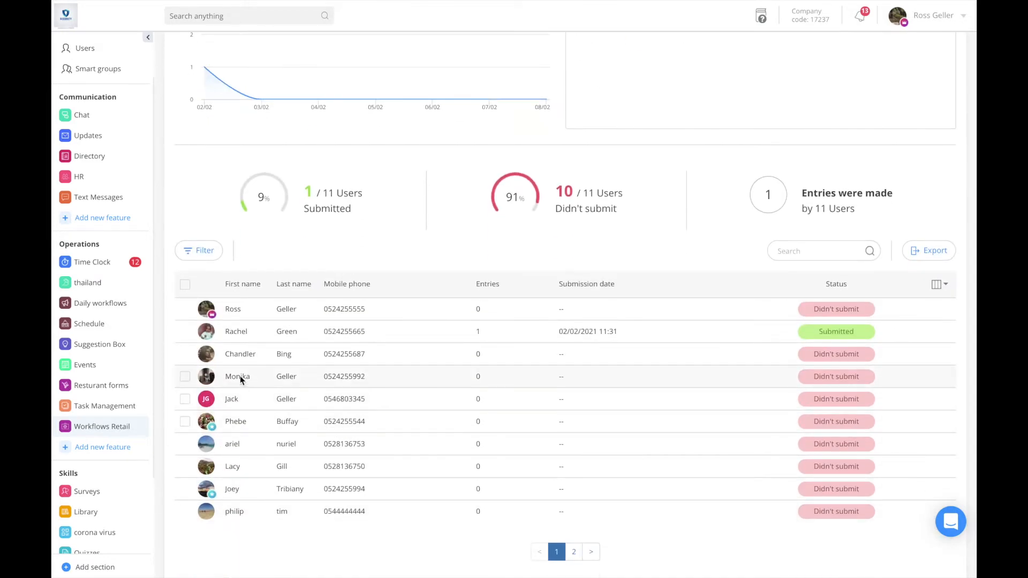
click(185, 331)
click(185, 354)
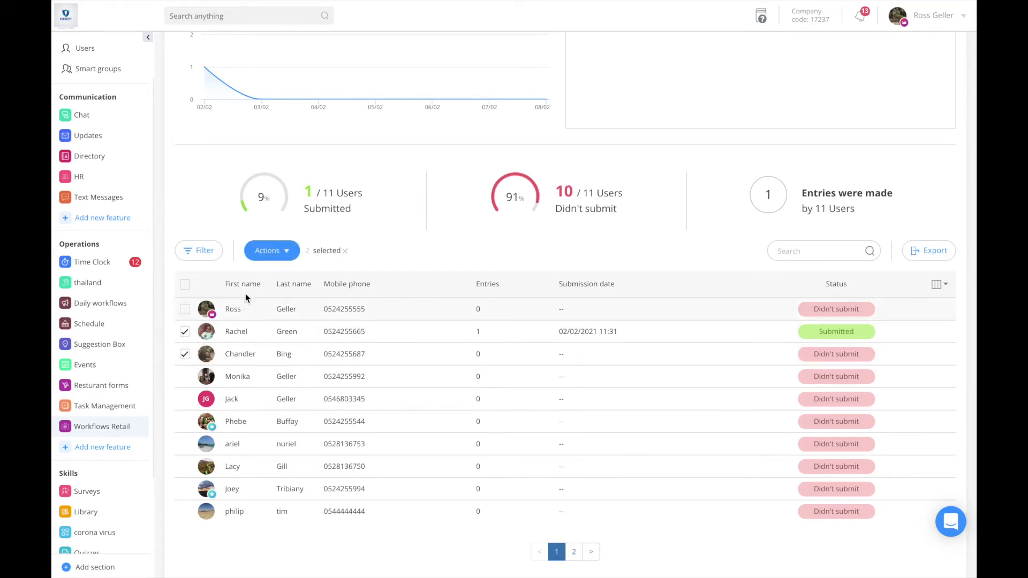
click(265, 253)
click(262, 283)
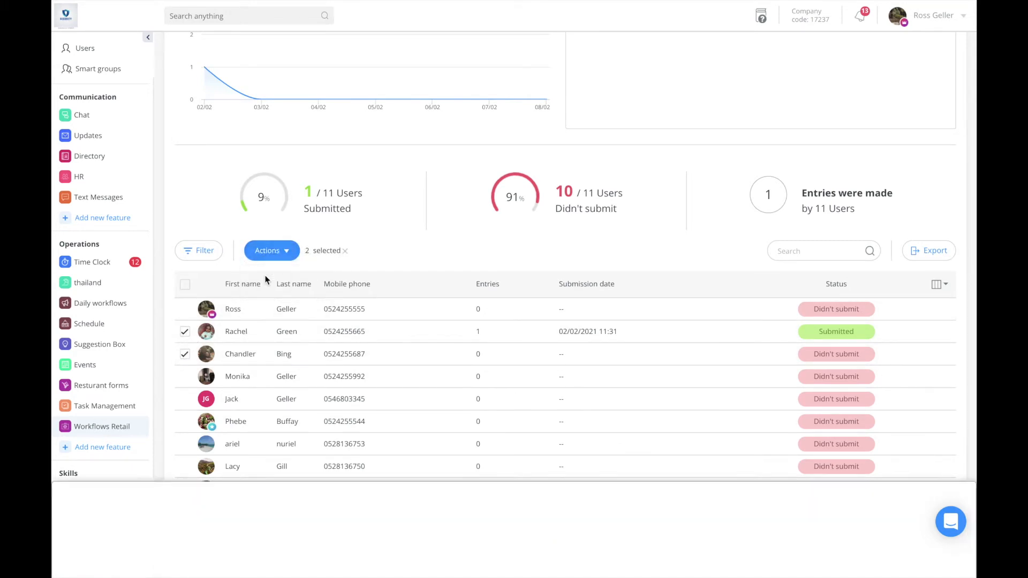
key(Escape)
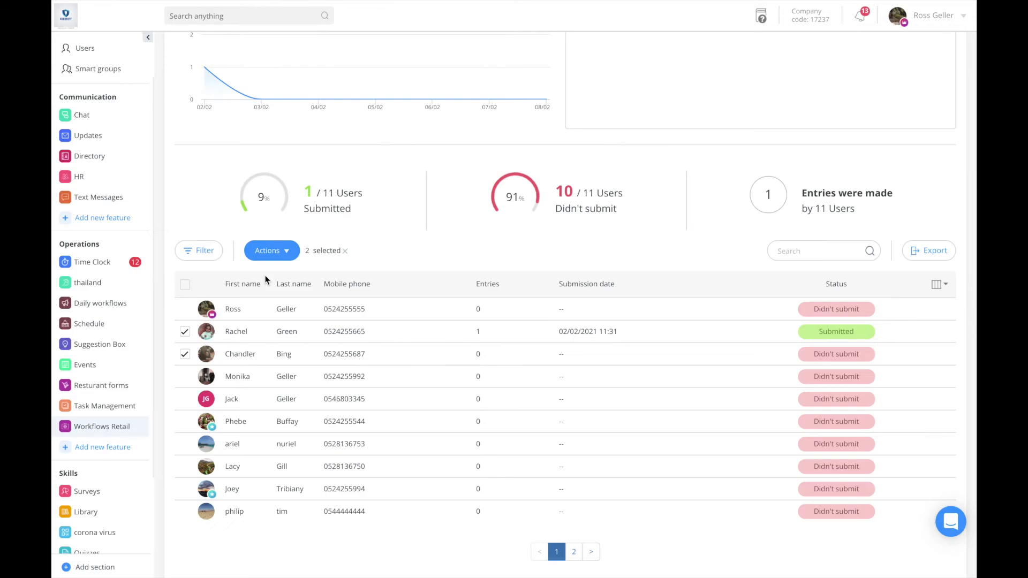
Show the checklist's entries and view the answer choices for the floor cleaning question without changing the answer.
scroll(345, 220, up, 6)
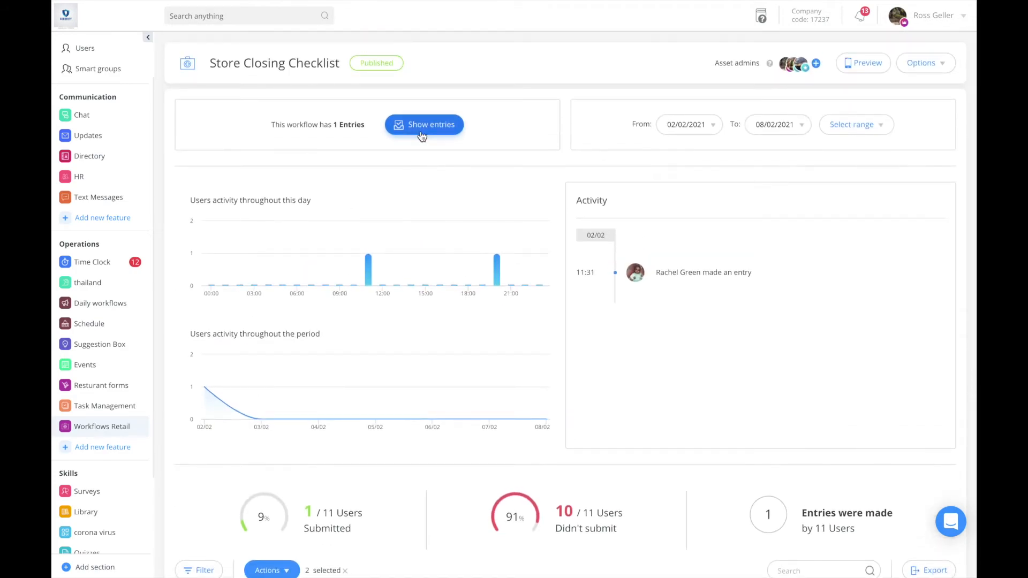
click(420, 130)
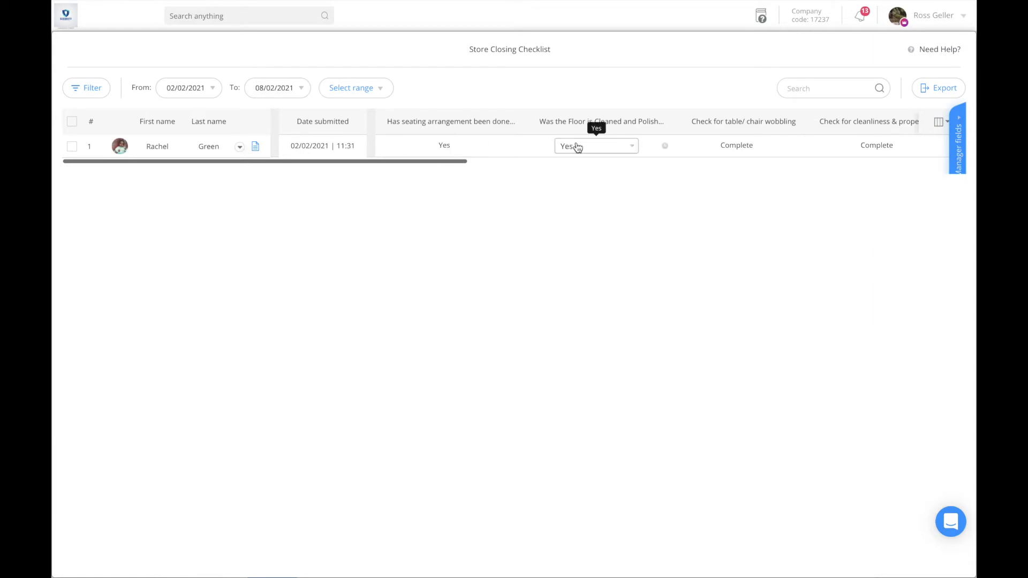
click(581, 147)
click(487, 207)
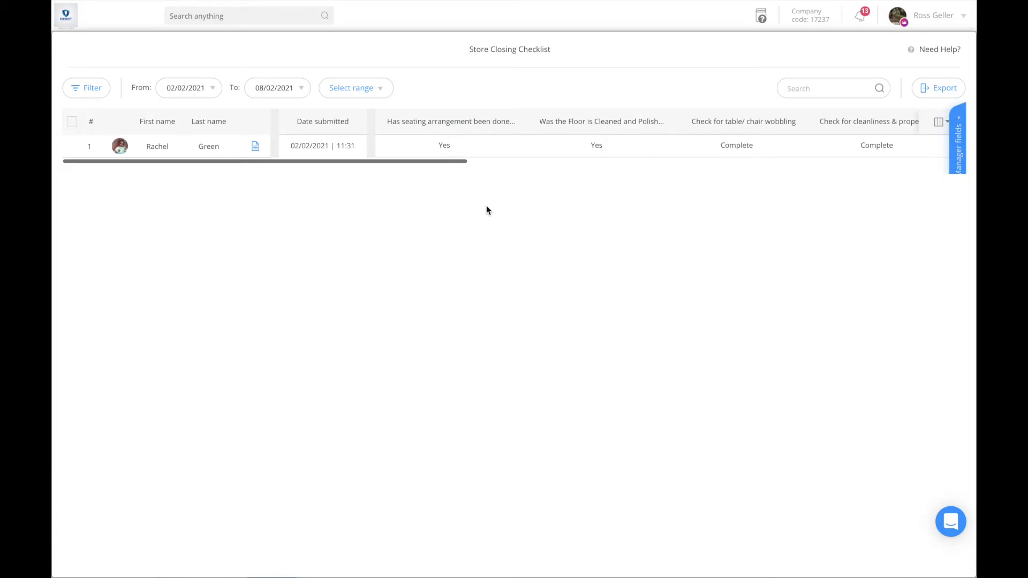
Open the full employee entry, review its checklist answers, and return to the workflow overview.
click(255, 146)
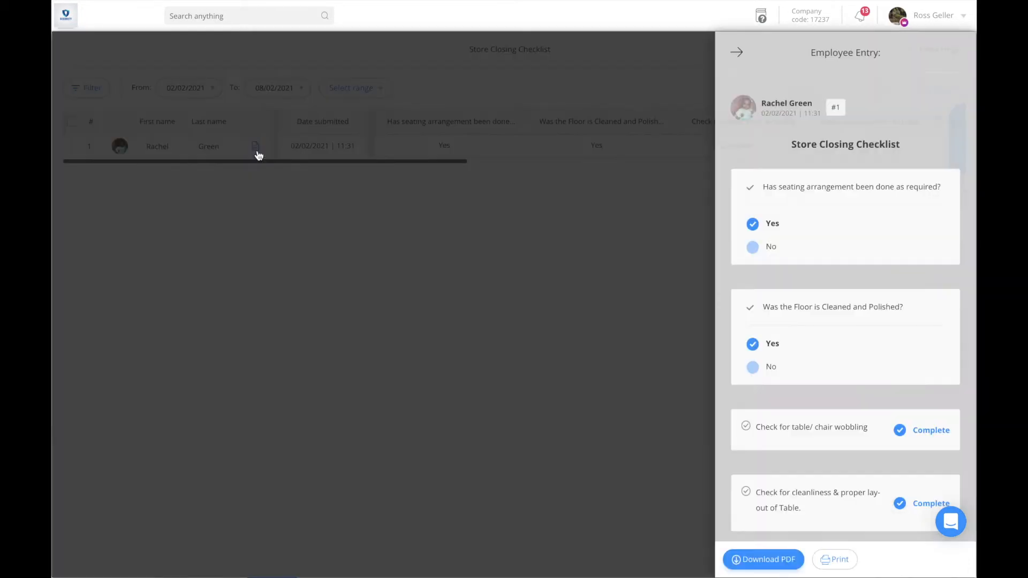
scroll(779, 299, down, 7)
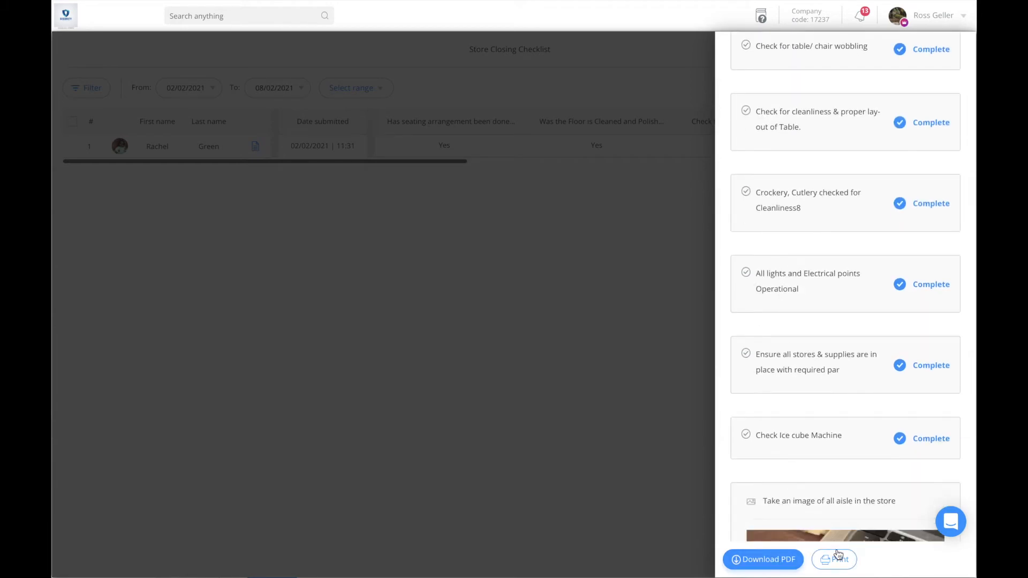
scroll(760, 314, up, 7)
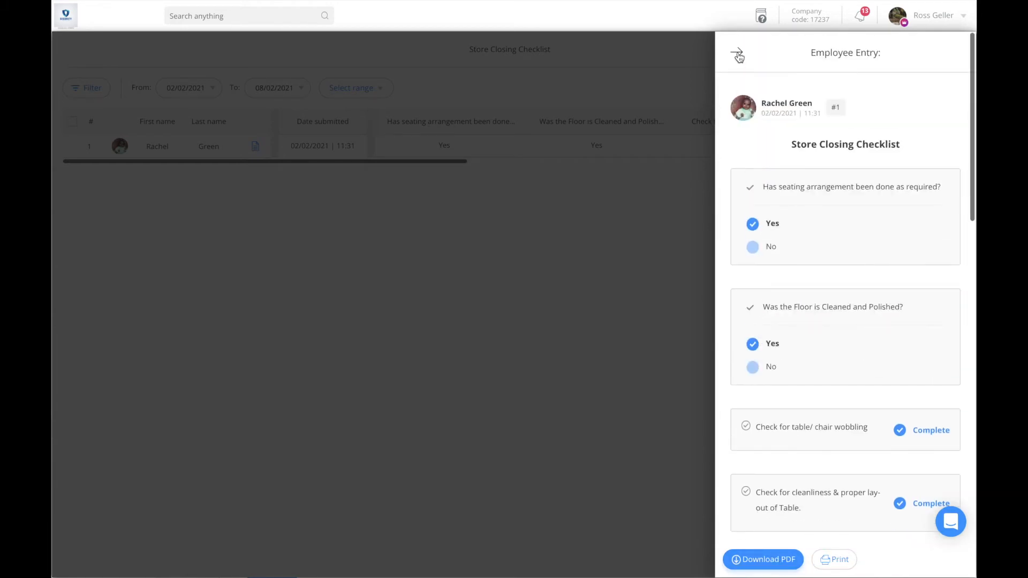
click(738, 55)
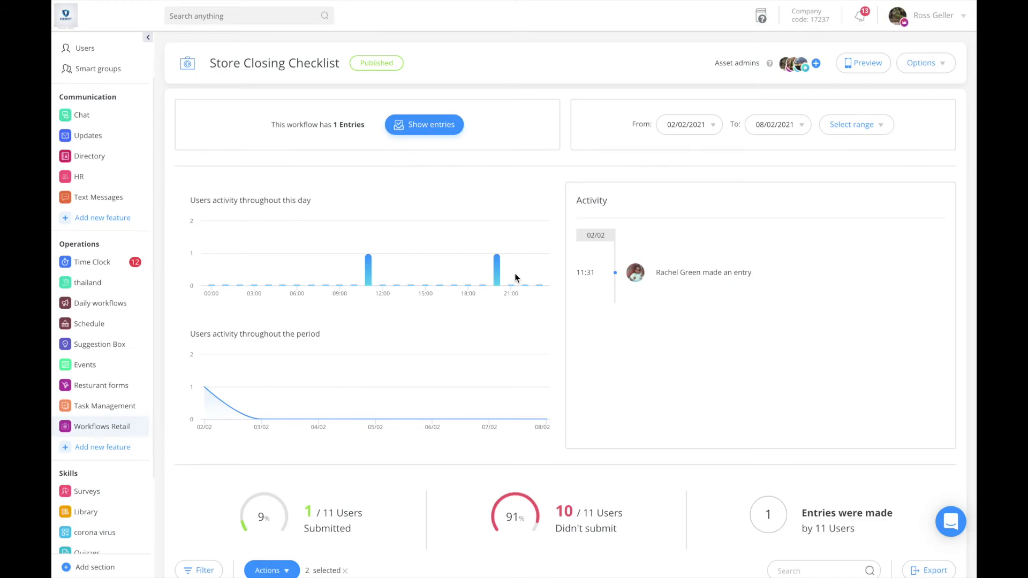
Open the workflow's settings and review the general options, share options, and column types available for manager fields.
click(919, 63)
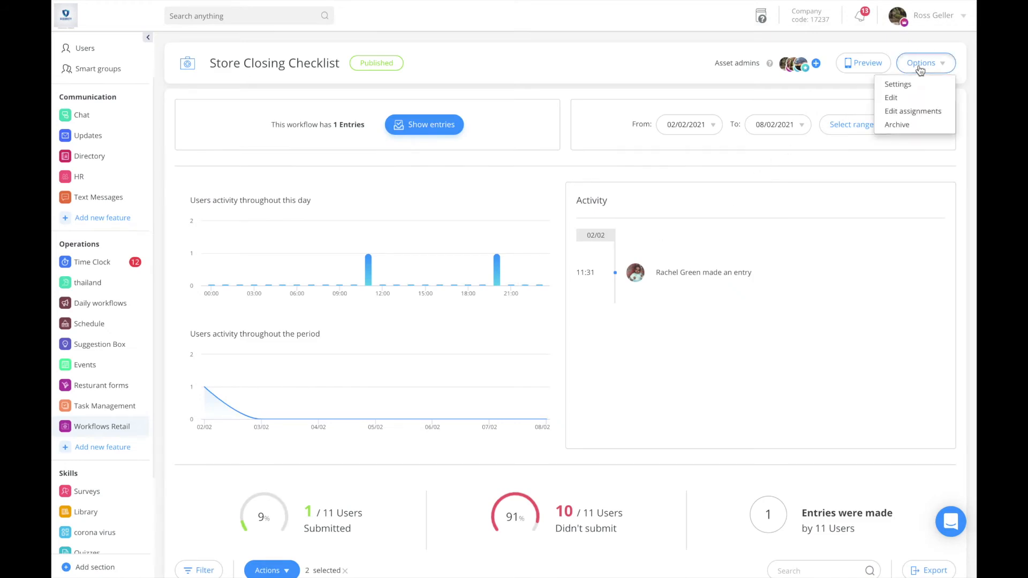
click(909, 84)
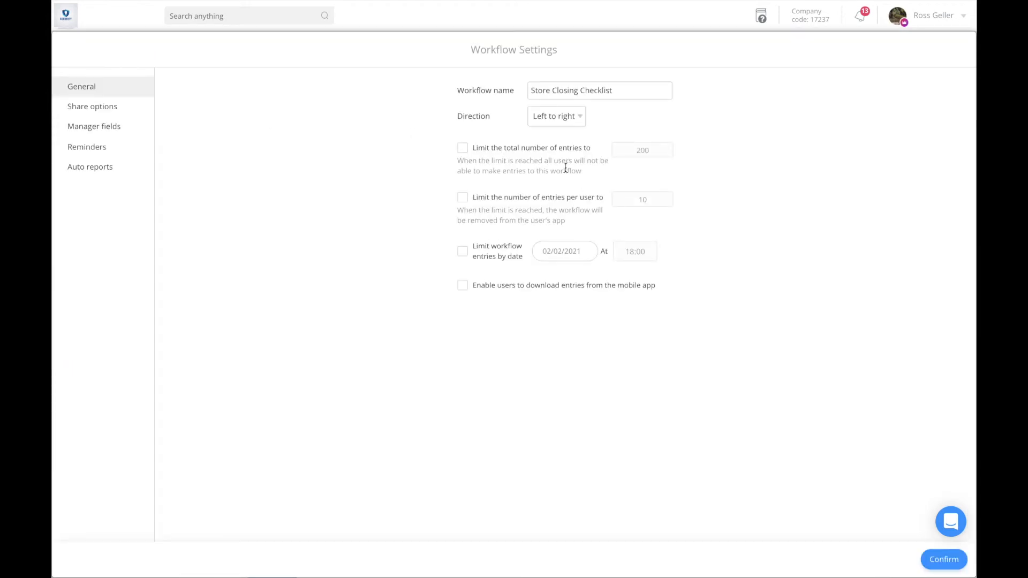
click(108, 108)
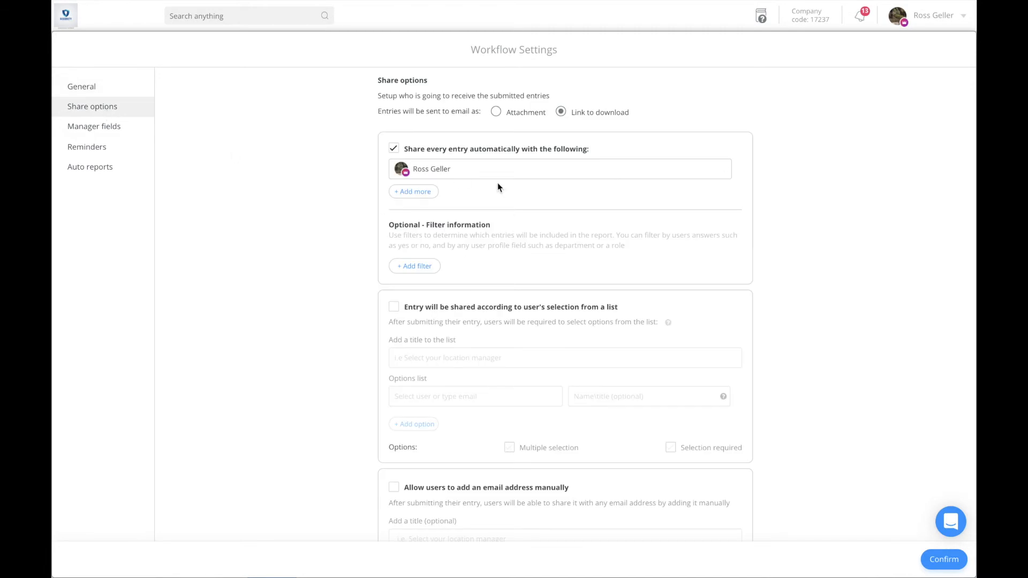
click(111, 127)
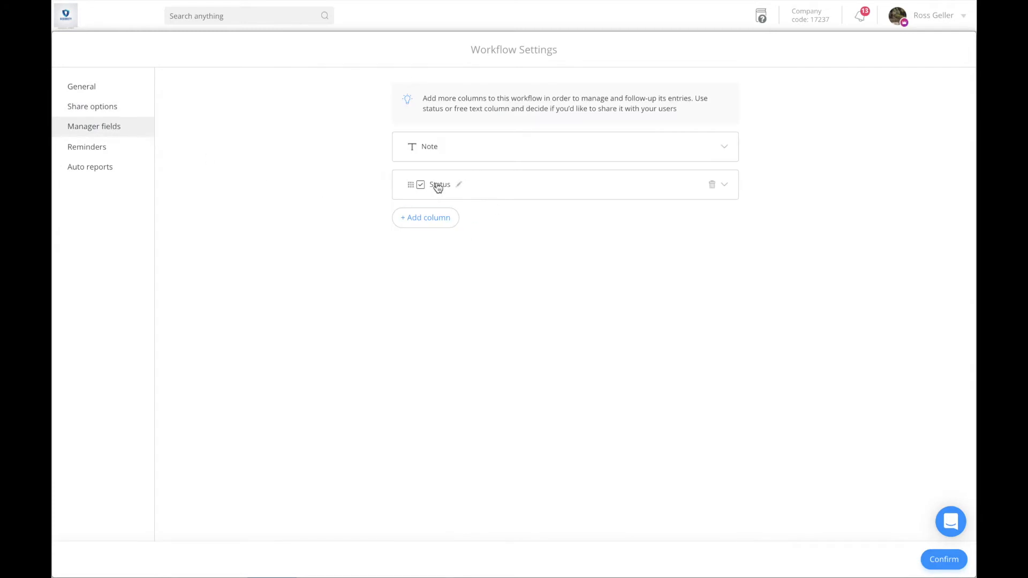
click(442, 216)
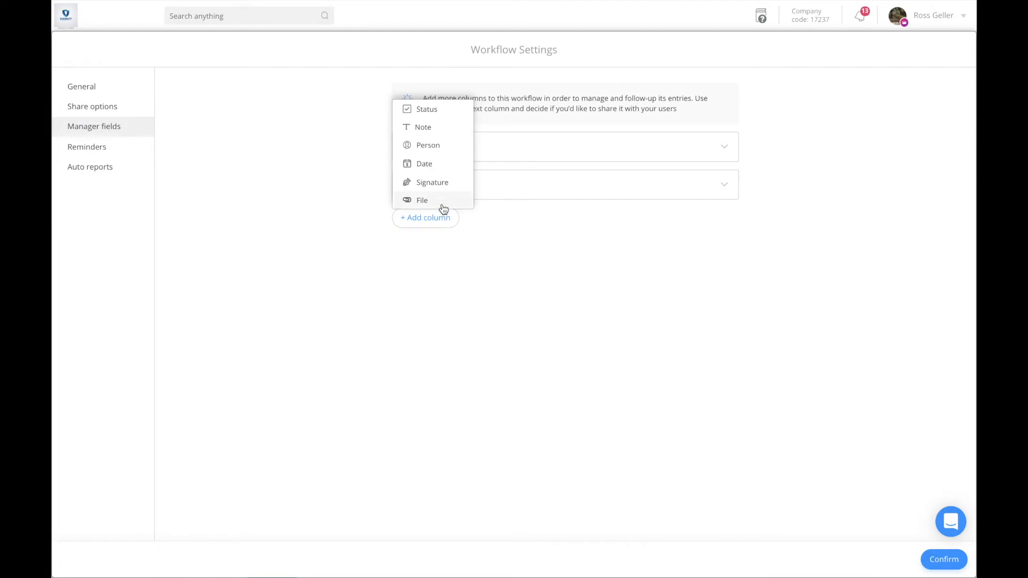
Examine the workflow's reminder and auto report settings, including the recurring employee reminder, and leave without confirming.
click(110, 150)
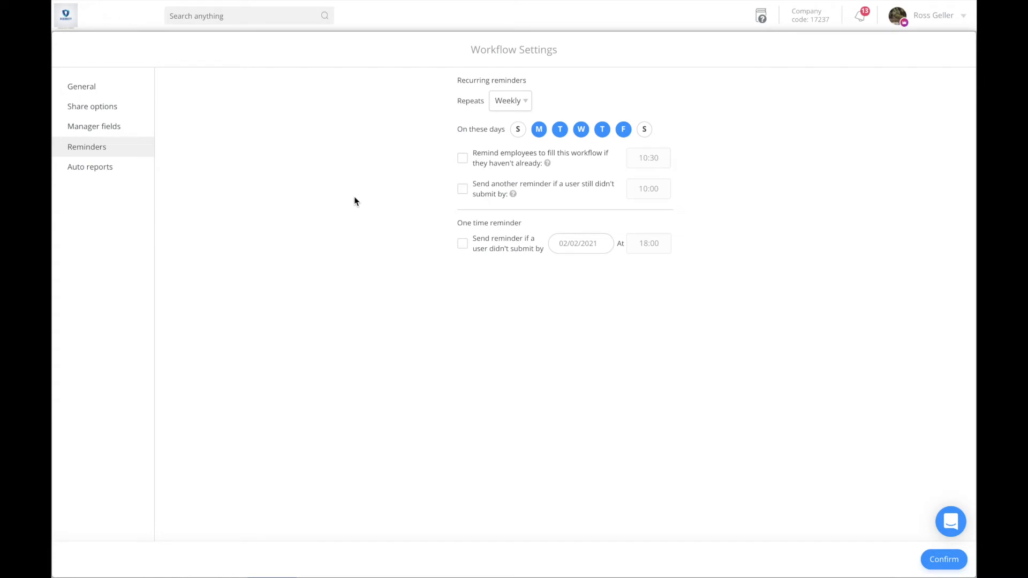
click(463, 162)
click(117, 168)
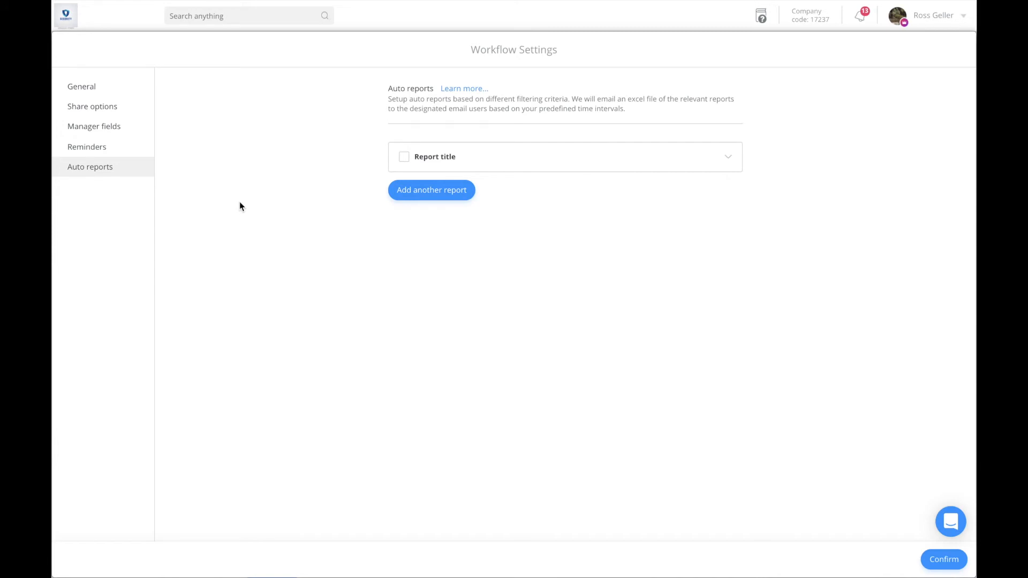
key(Escape)
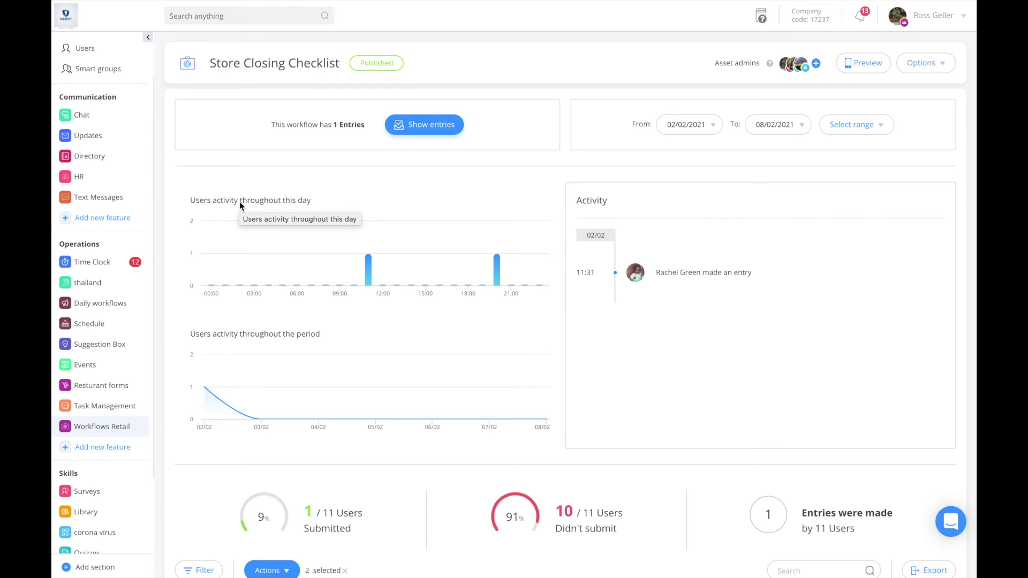
Create a new workflow from scratch in Workflows Retail and name it "Testing".
click(108, 429)
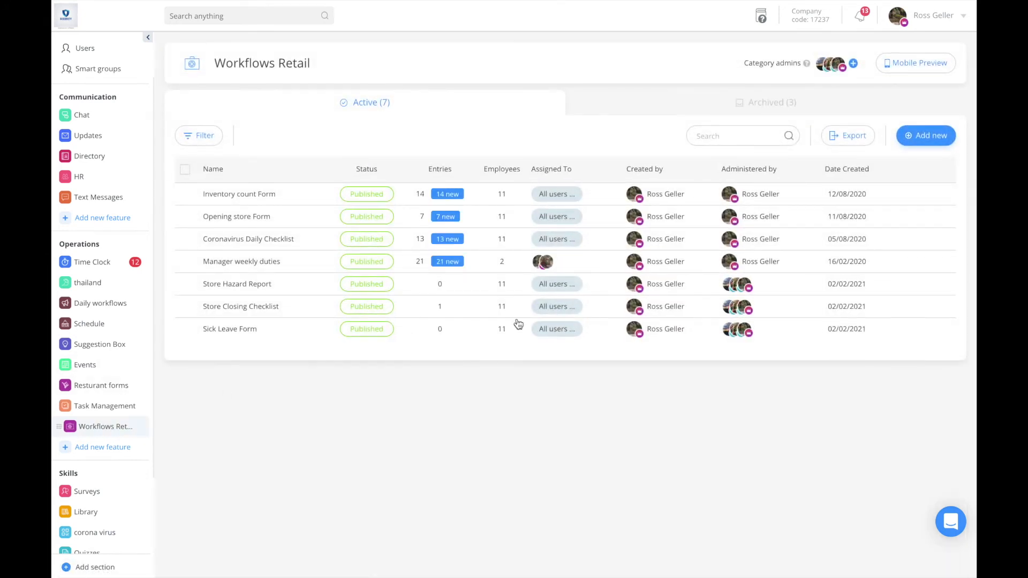
click(937, 134)
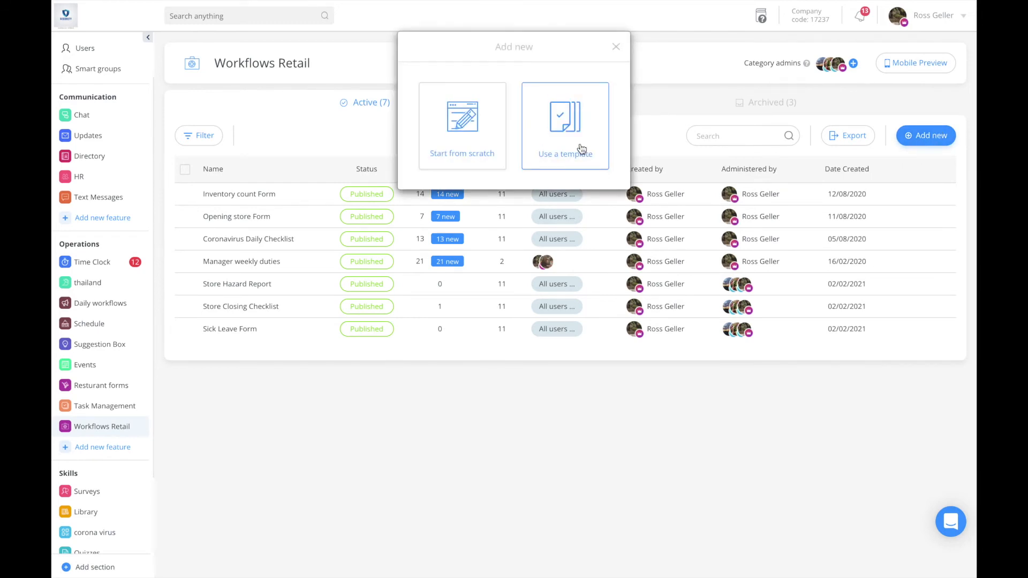
click(471, 143)
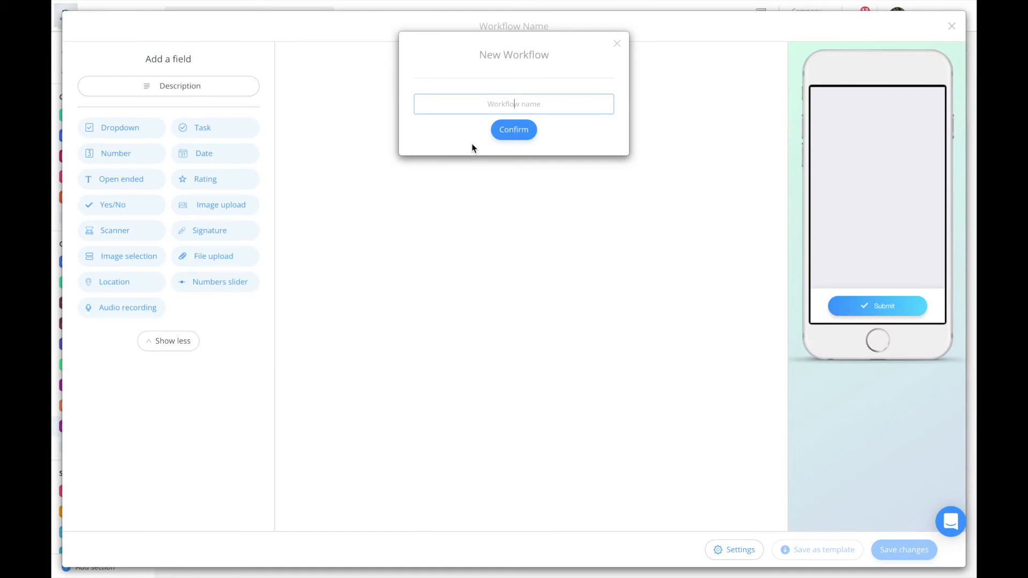
text(Testing)
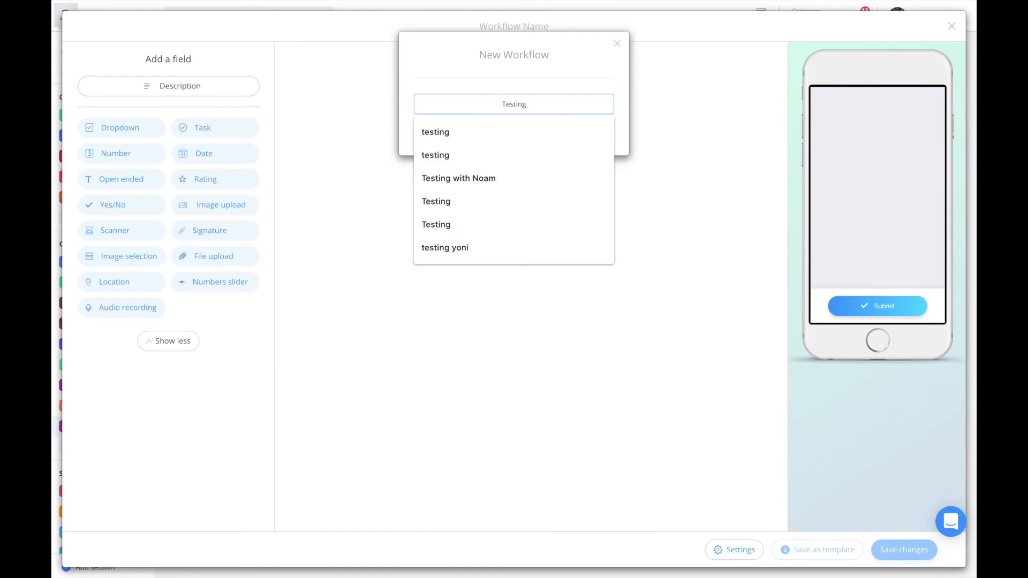
key(Return)
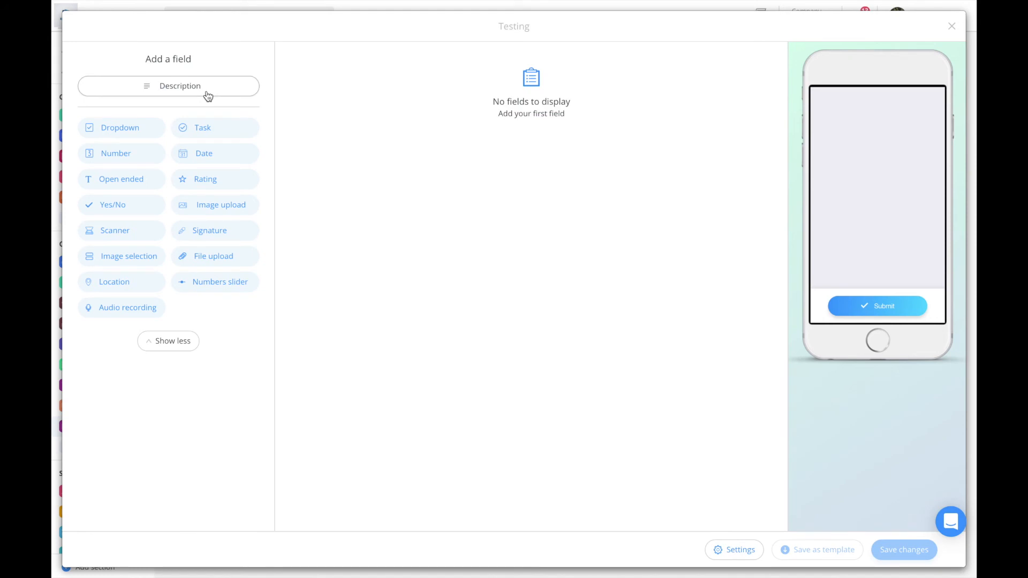
Add a description field to the workflow with the text "This is a test workflow".
click(207, 93)
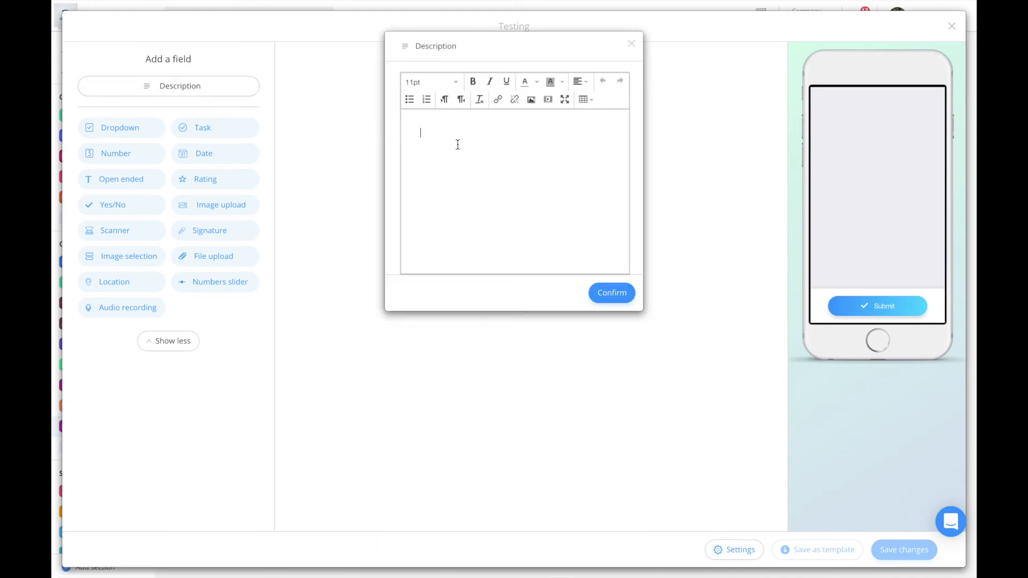
text(This is a test workflow)
click(612, 293)
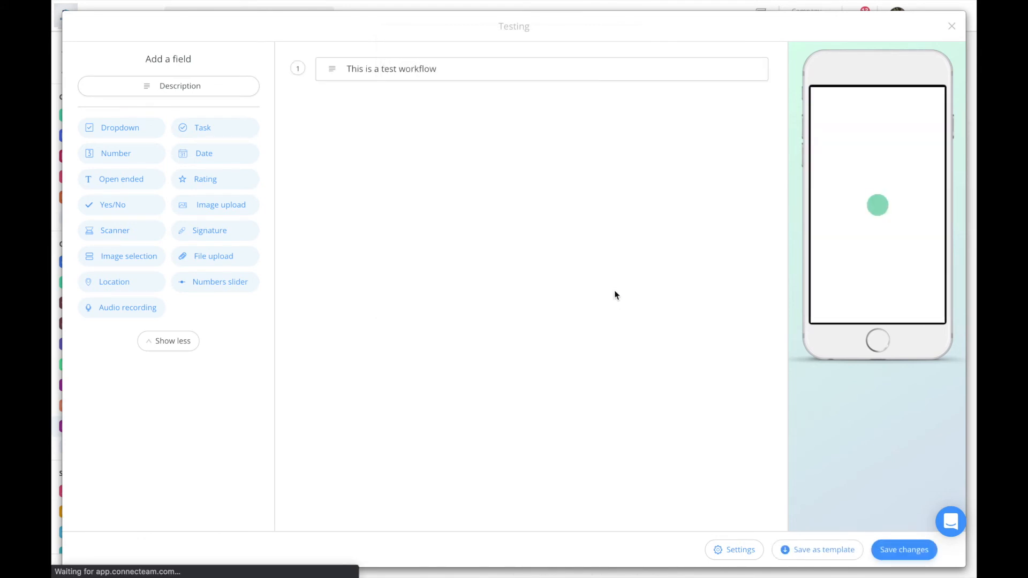